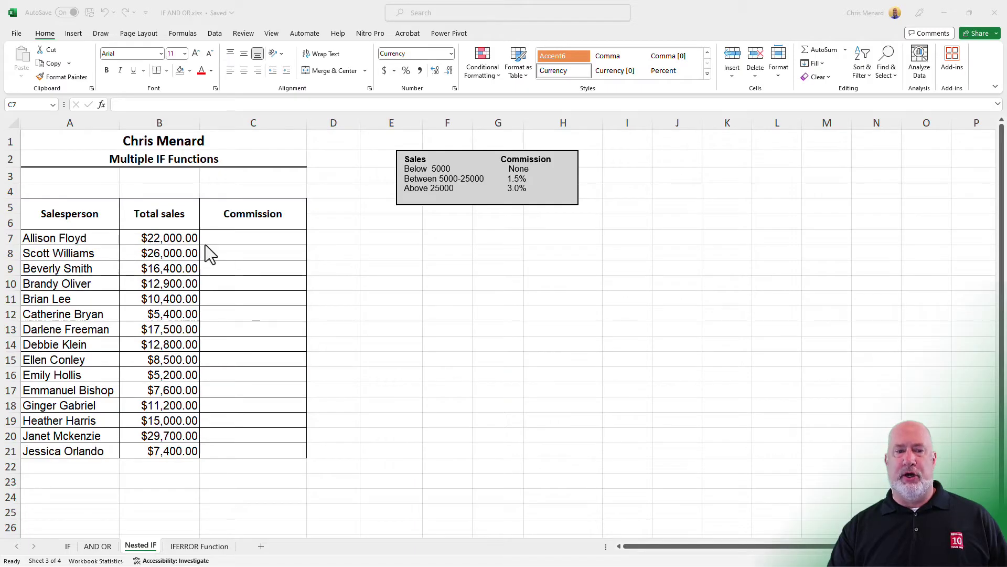
Select cell C7, the first empty Commission cell next to the tier table
{"action": "left_click", "coordinate": [229, 237]}
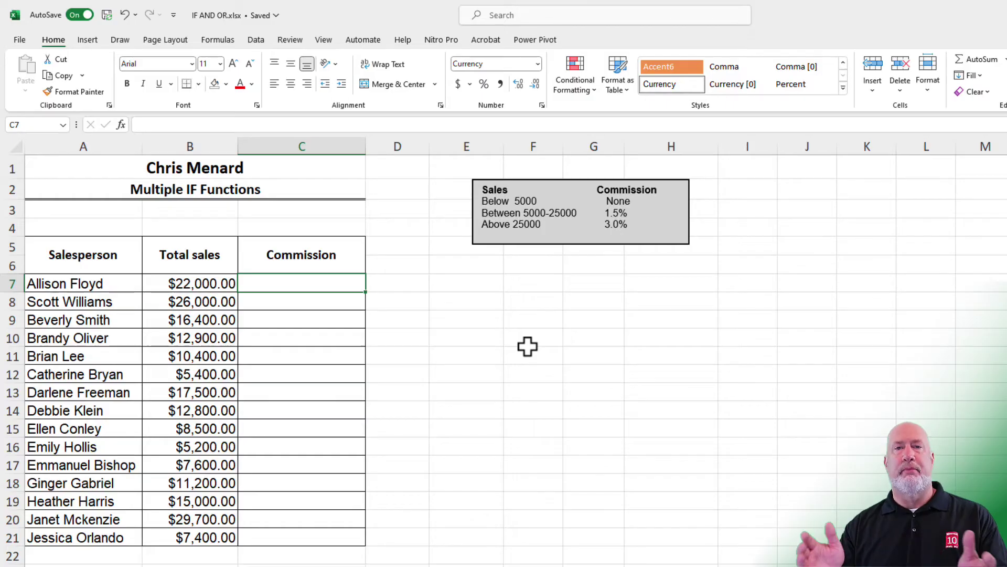
Start the C7 formula as =IF(B7>25000,B7*.03, for the 3% top commission tier
{"action": "type", "text": "=IF("}
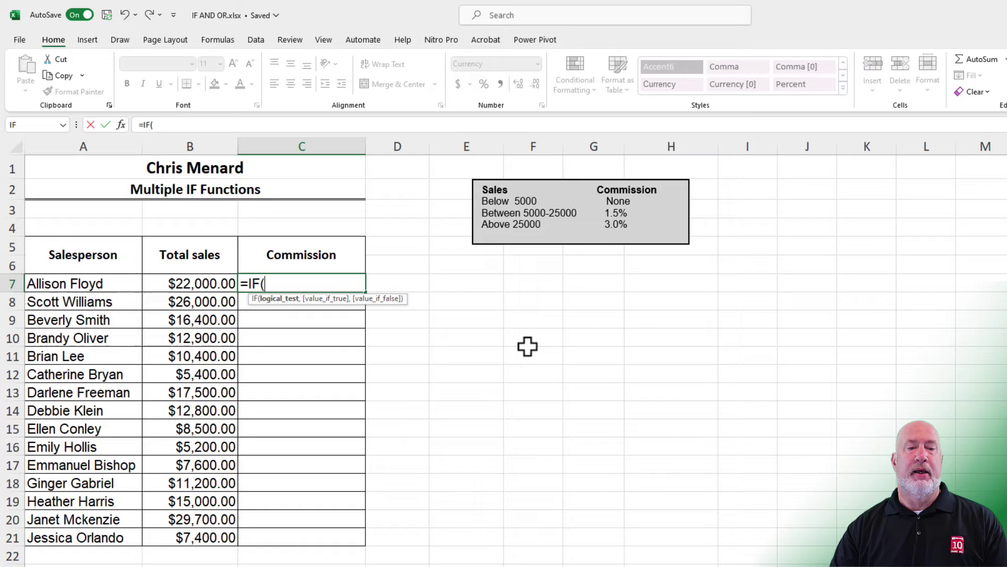
{"action": "left_click", "coordinate": [205, 284]}
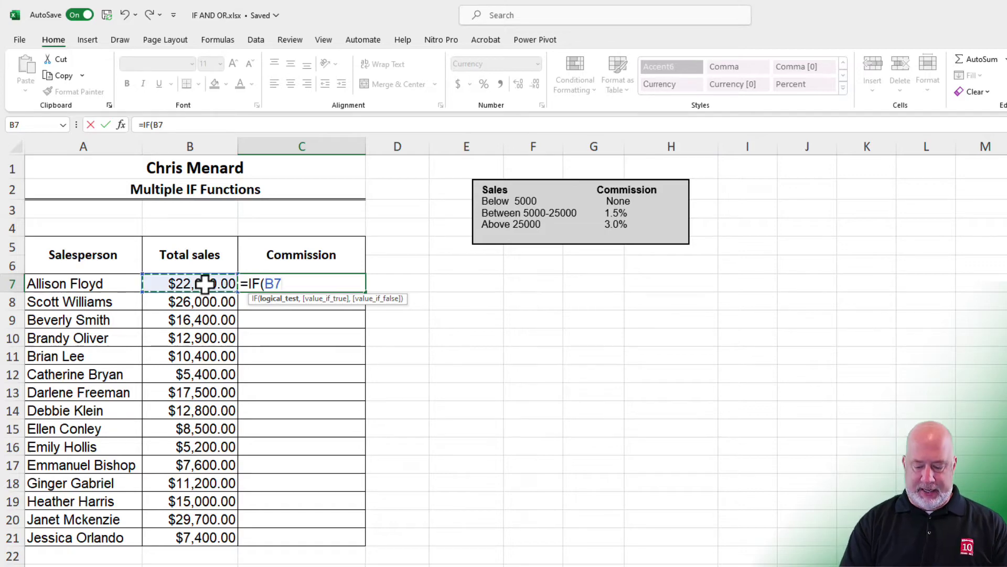
{"action": "type", "text": ">"}
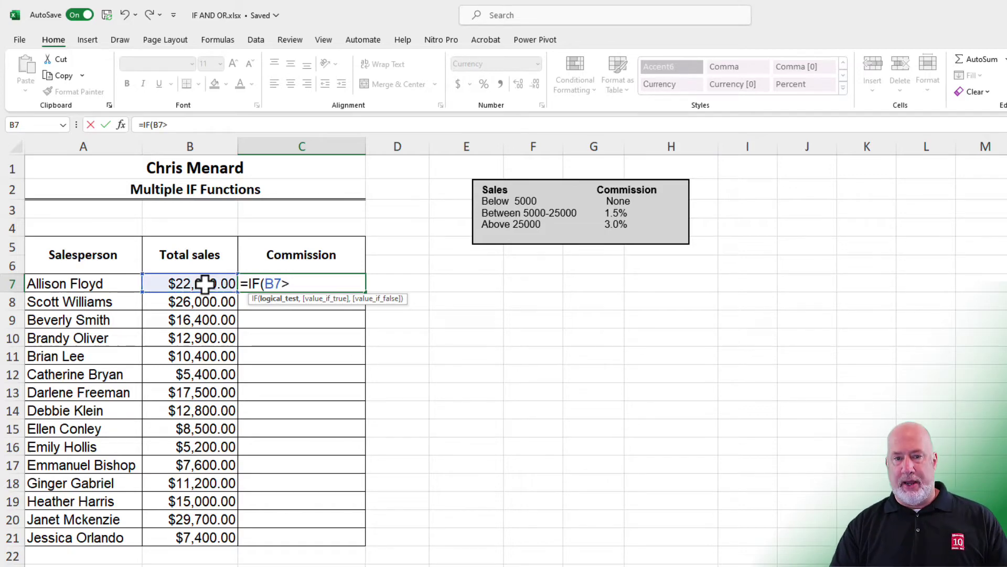
{"action": "type", "text": "250"}
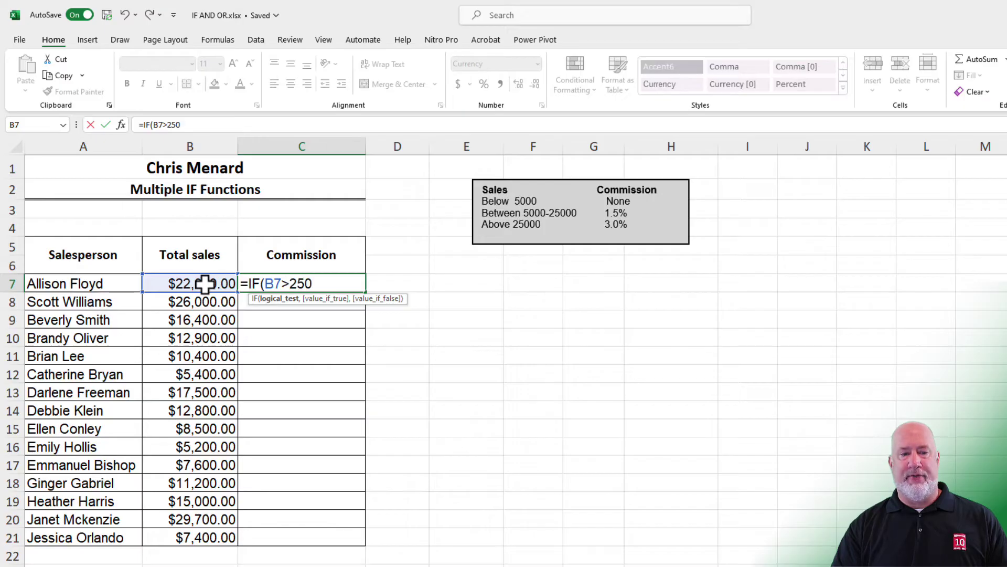
{"action": "type", "text": "00"}
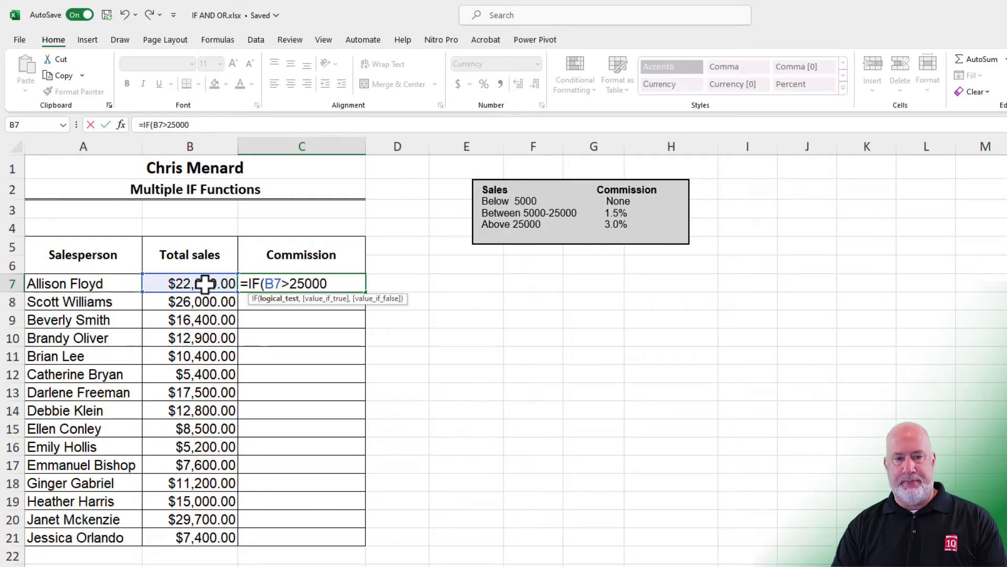
{"action": "type", "text": ","}
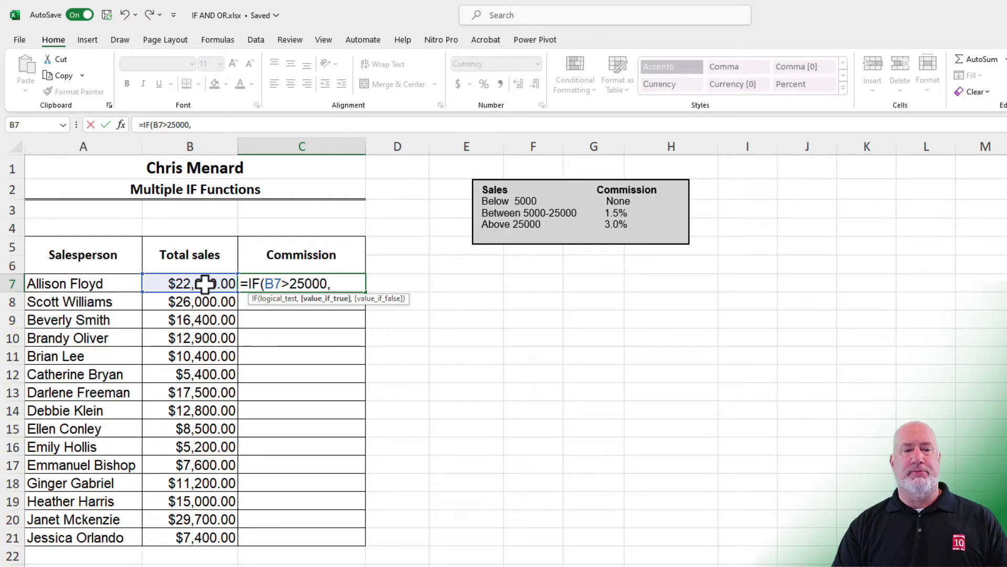
{"action": "type", "text": "b7"}
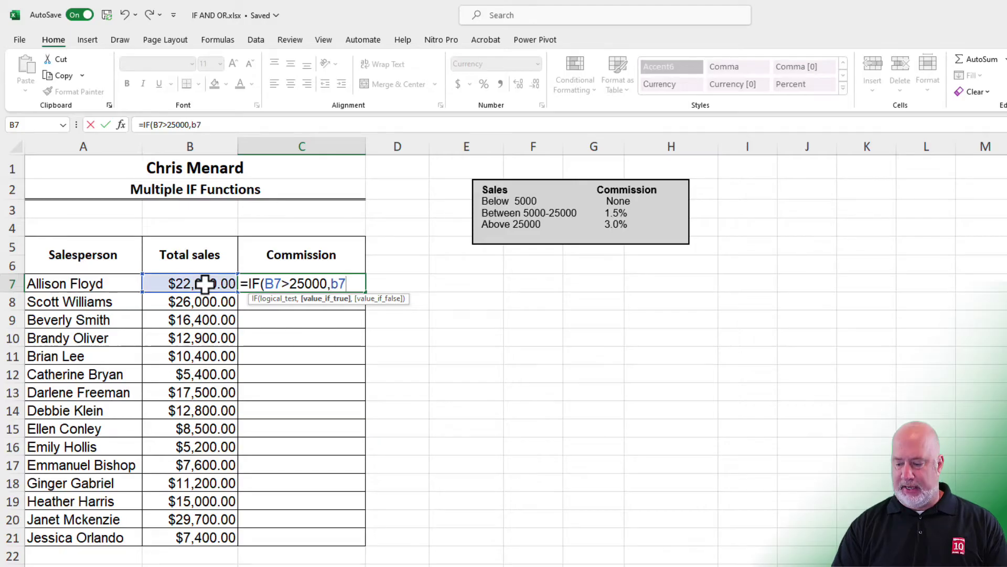
{"action": "type", "text": "*"}
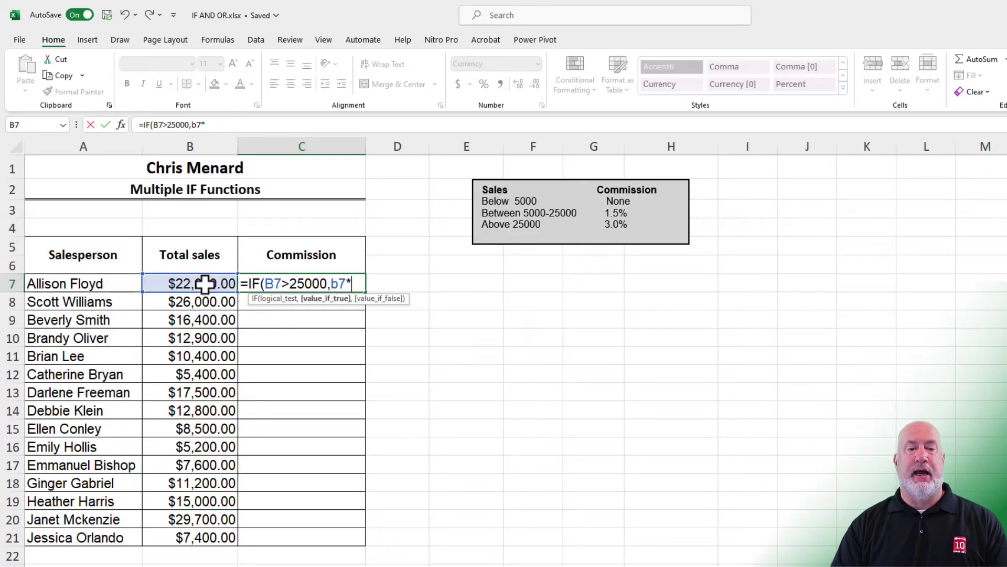
{"action": "type", "text": ".03"}
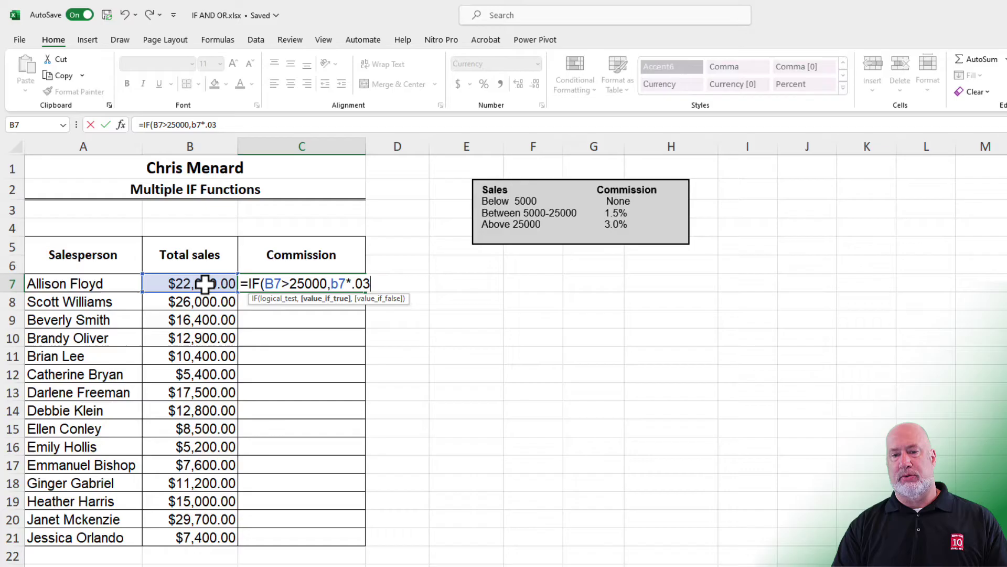
{"action": "type", "text": ","}
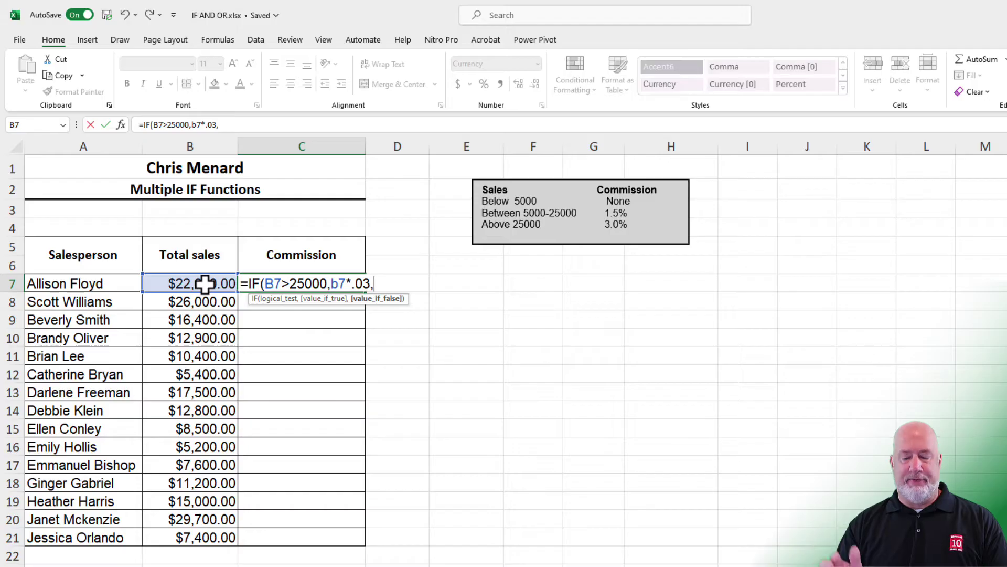
Finish C7 as =IF(B7>25000,B7*0.03,IF(B7>=5000,B7*0.015,"")), accepting Excel's suggested correction
{"action": "type", "text": "IF(b"}
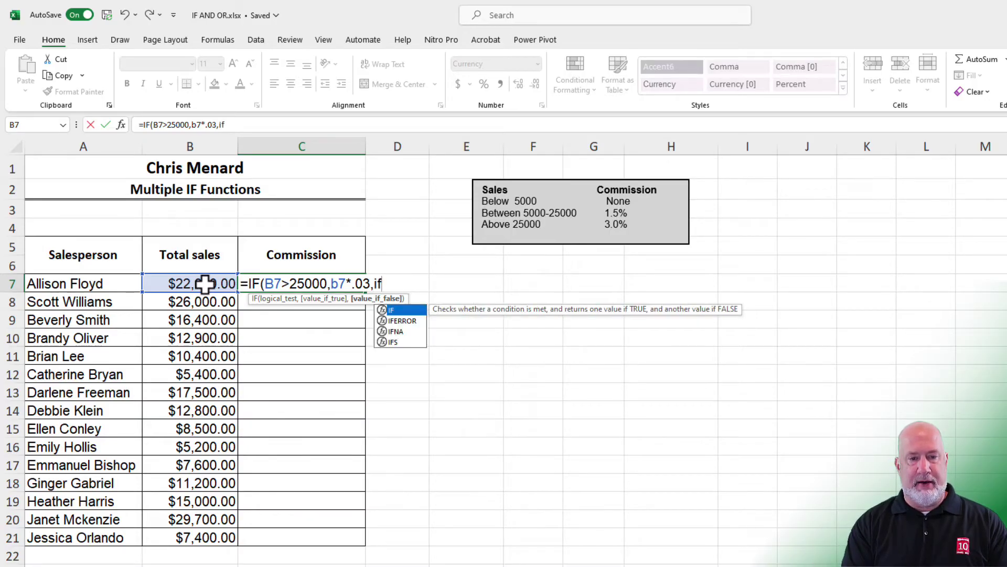
{"action": "type", "text": "7"}
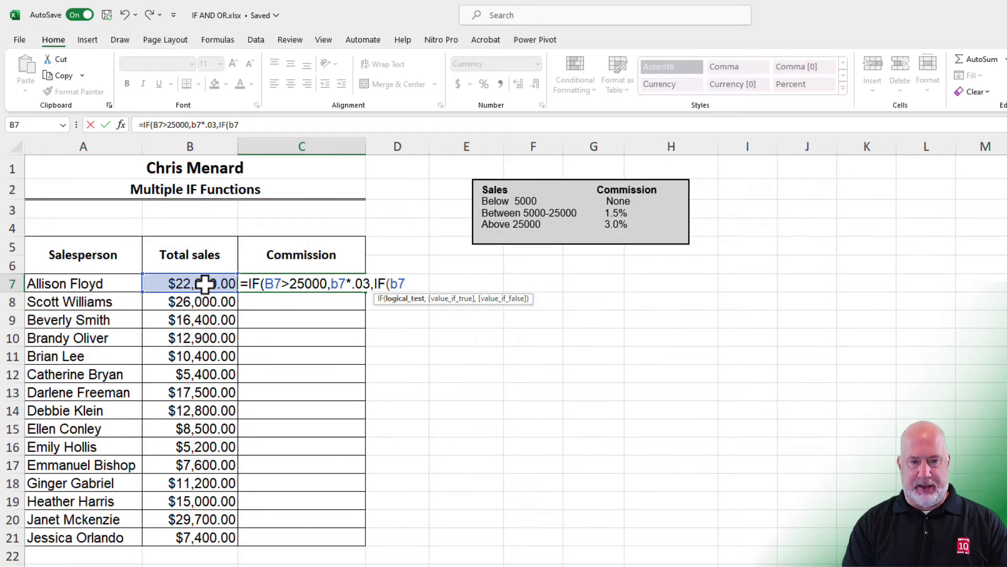
{"action": "type", "text": ">="}
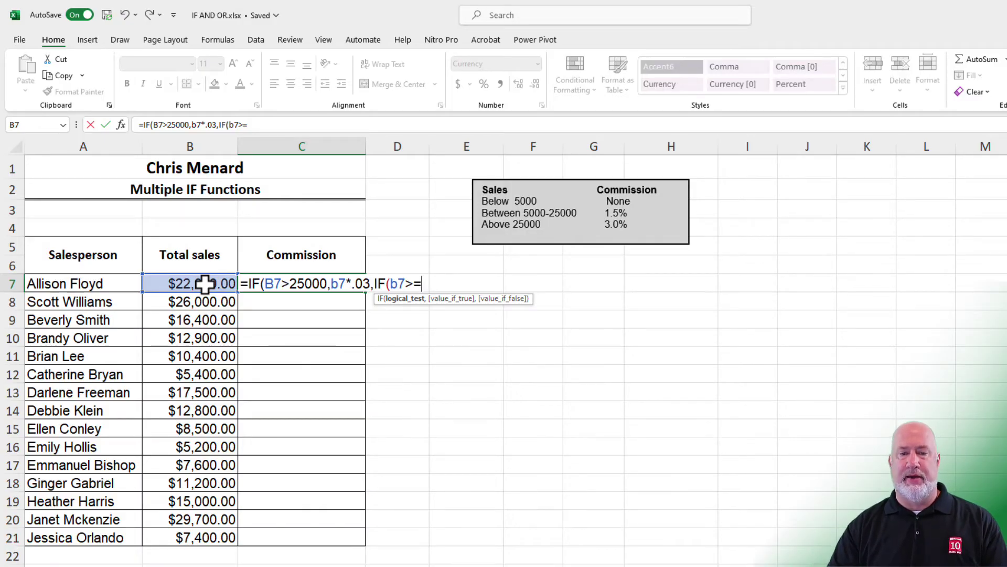
{"action": "type", "text": "5000"}
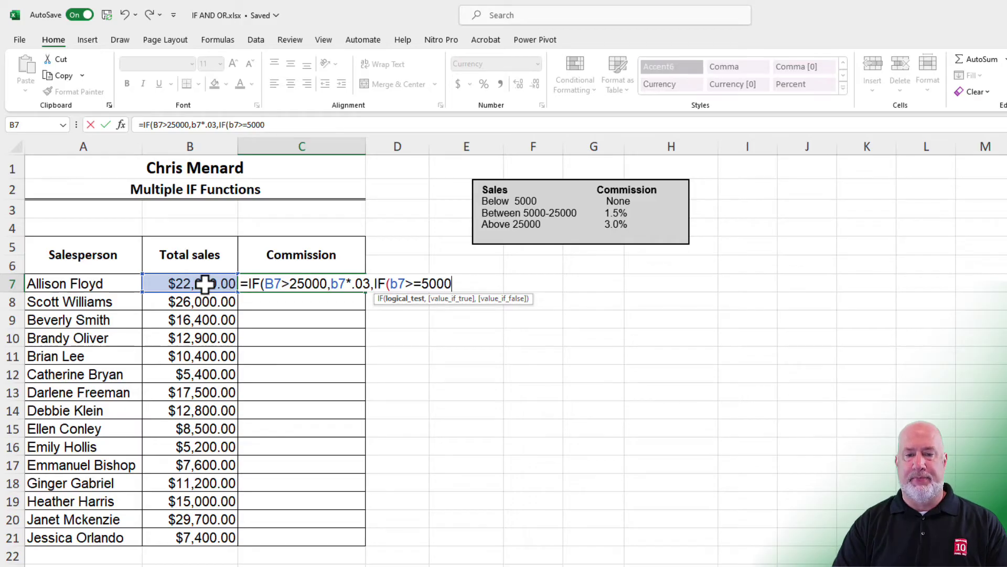
{"action": "type", "text": ","}
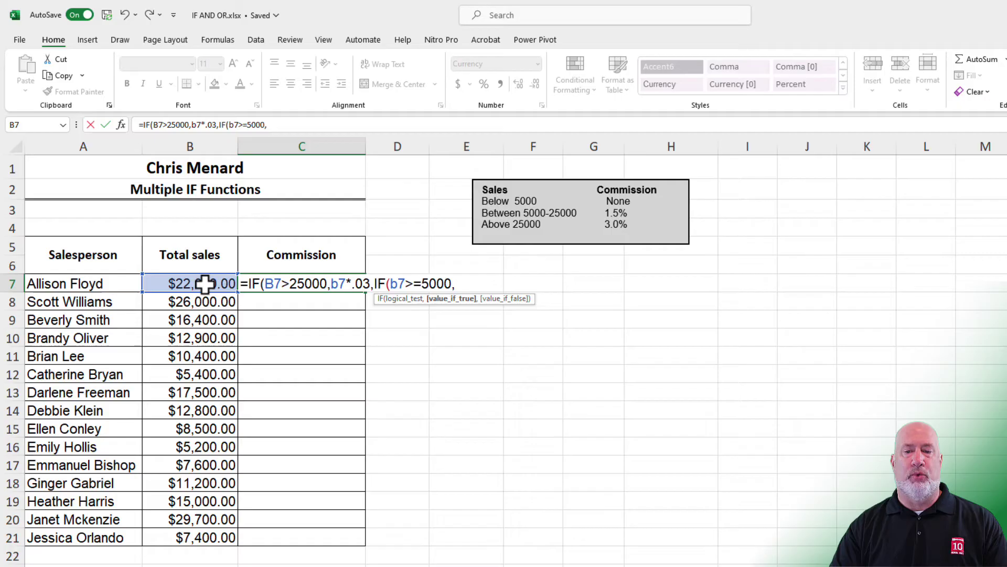
{"action": "type", "text": "b7"}
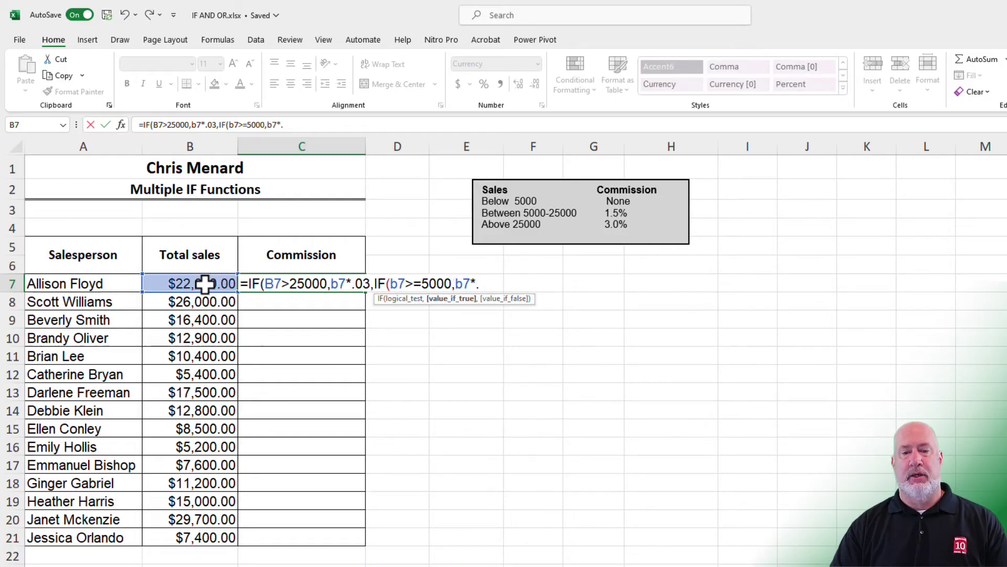
{"action": "type", "text": "*.01"}
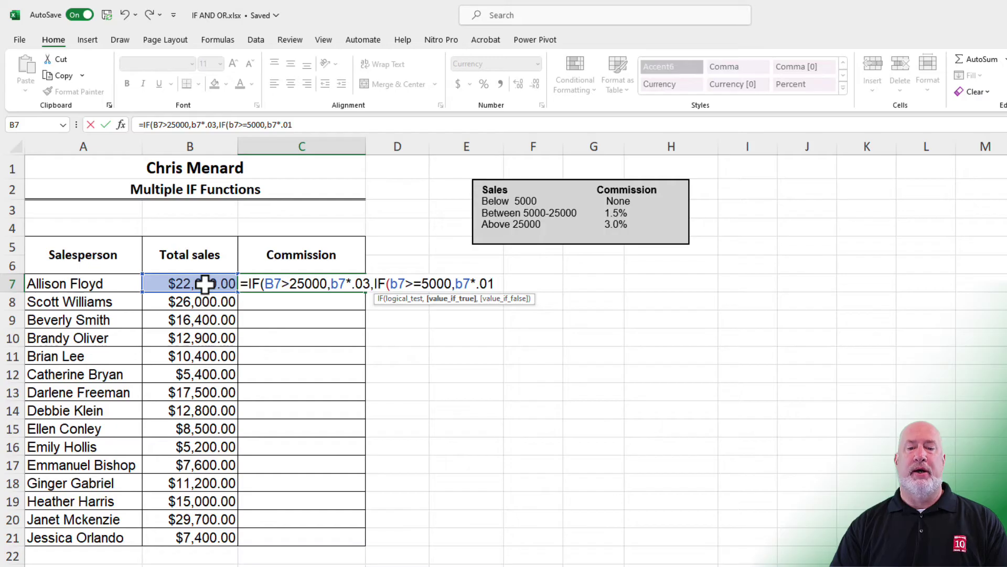
{"action": "type", "text": "5,"}
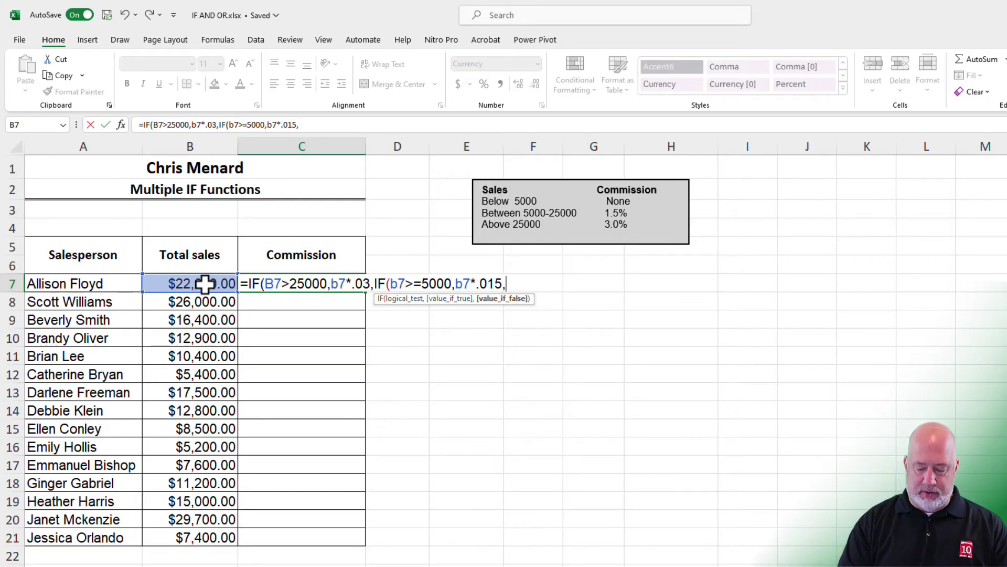
{"action": "type", "text": "\"\""}
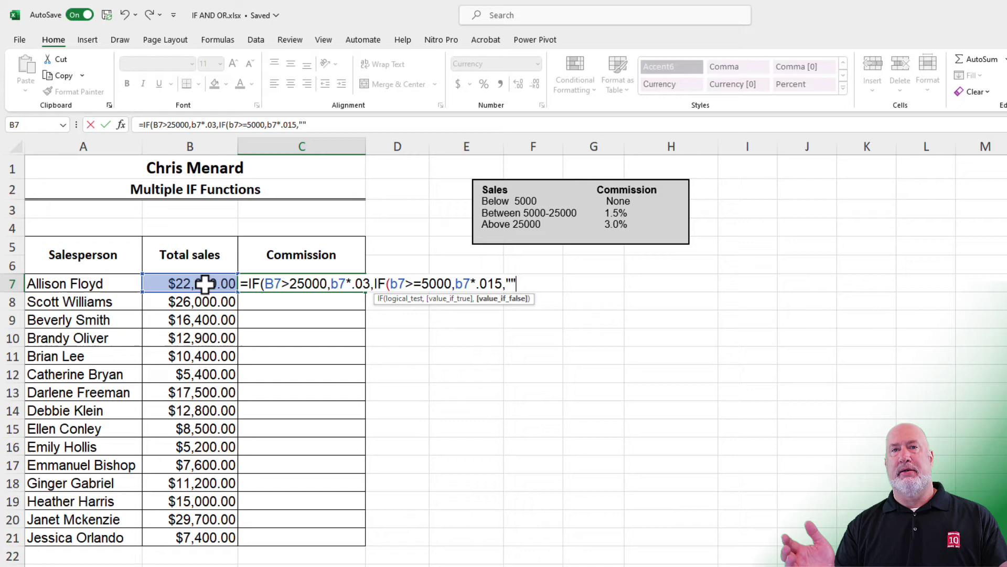
{"action": "type", "text": ")"}
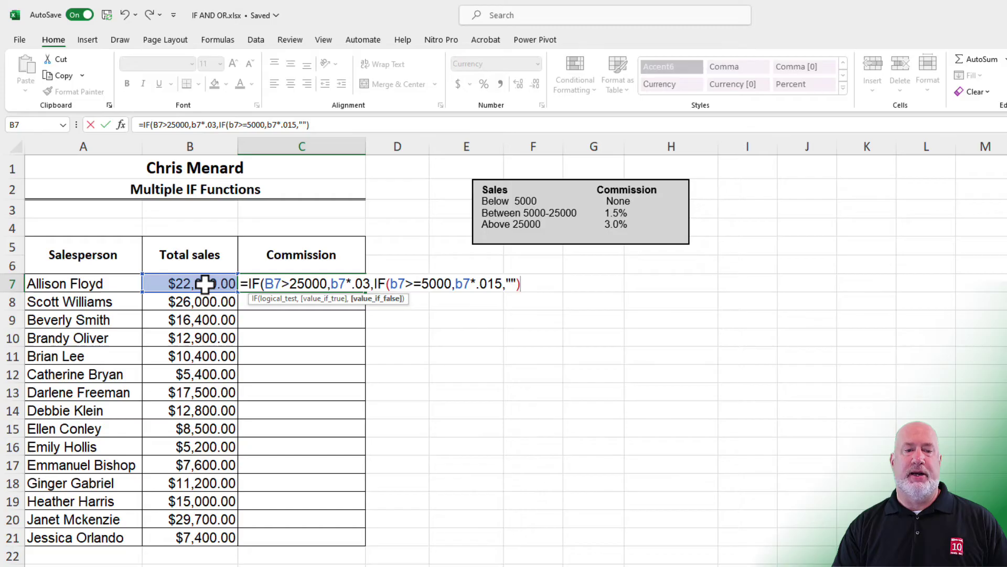
{"action": "key", "text": "Return"}
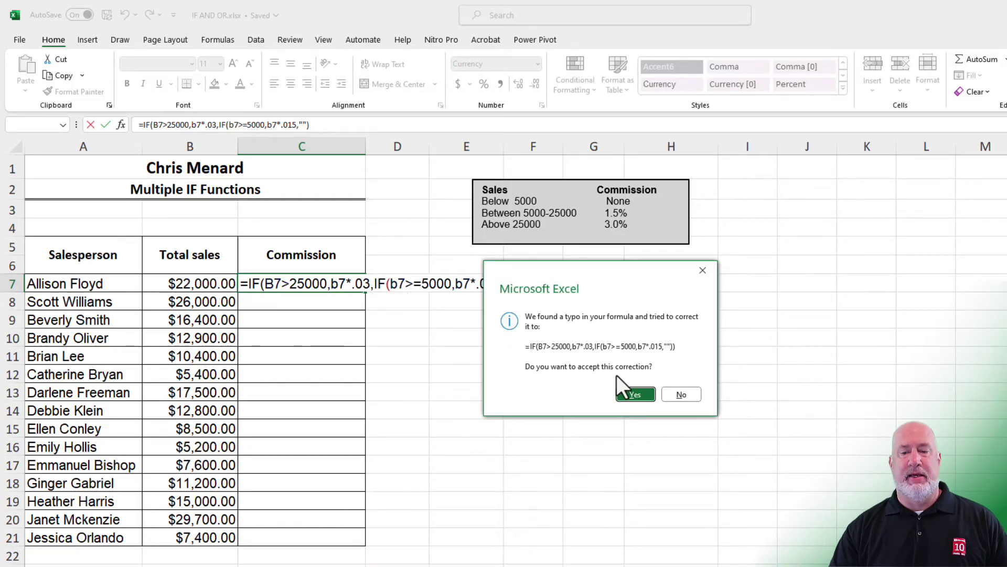
{"action": "left_click", "coordinate": [636, 395]}
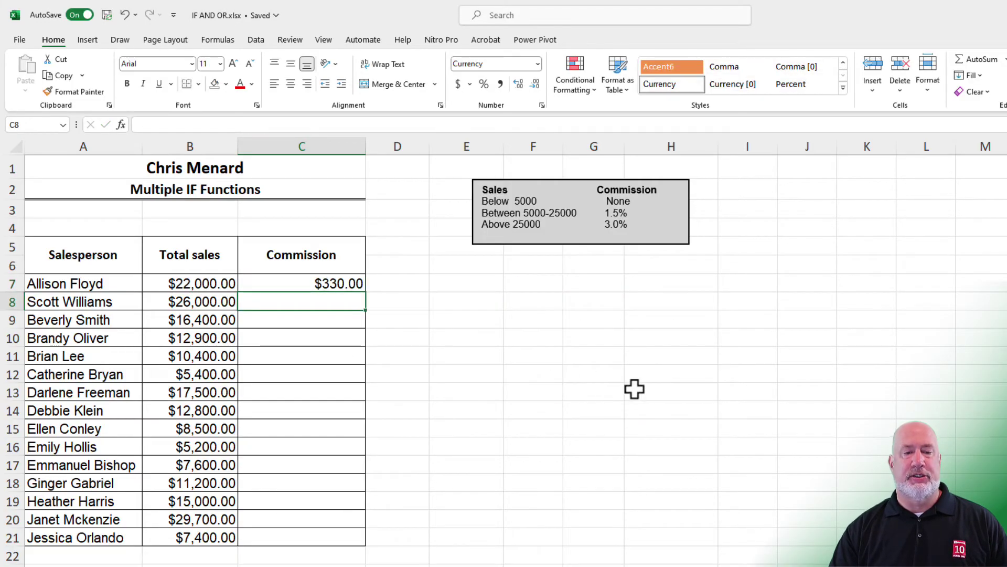
{"action": "left_click", "coordinate": [342, 279]}
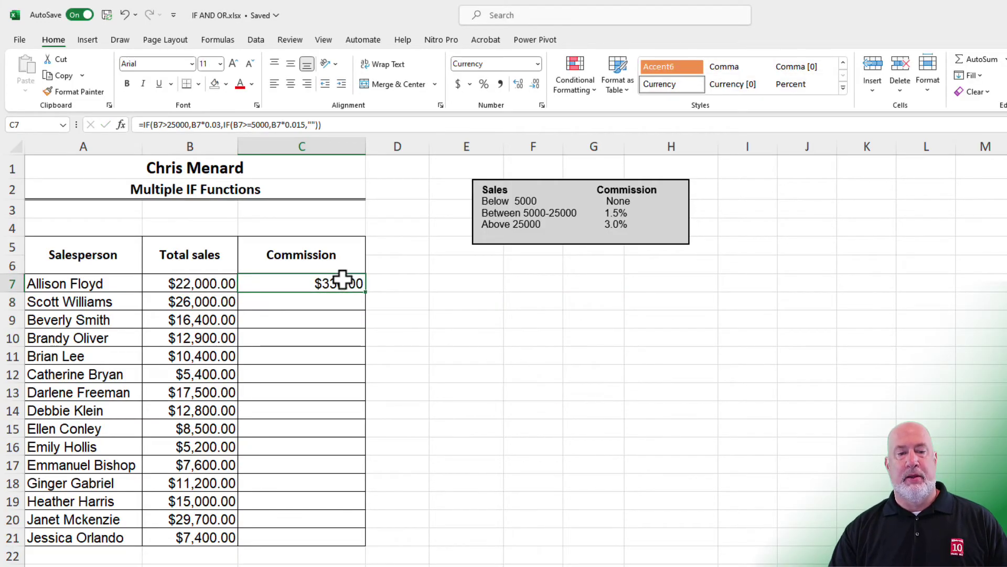
{"action": "left_click", "coordinate": [438, 285]}
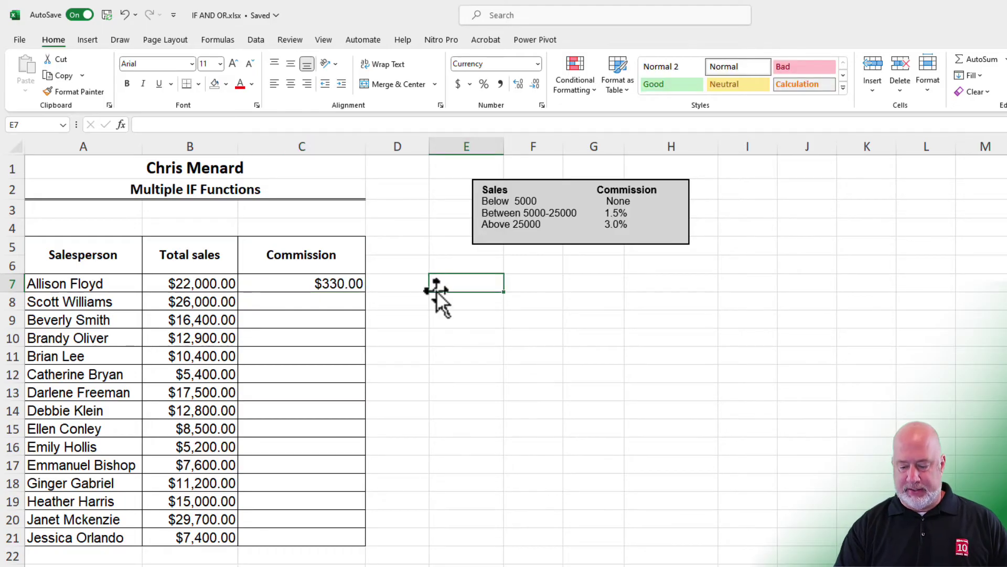
{"action": "type", "text": "="}
{"action": "key", "text": "Left"}
{"action": "key", "text": "Left"}
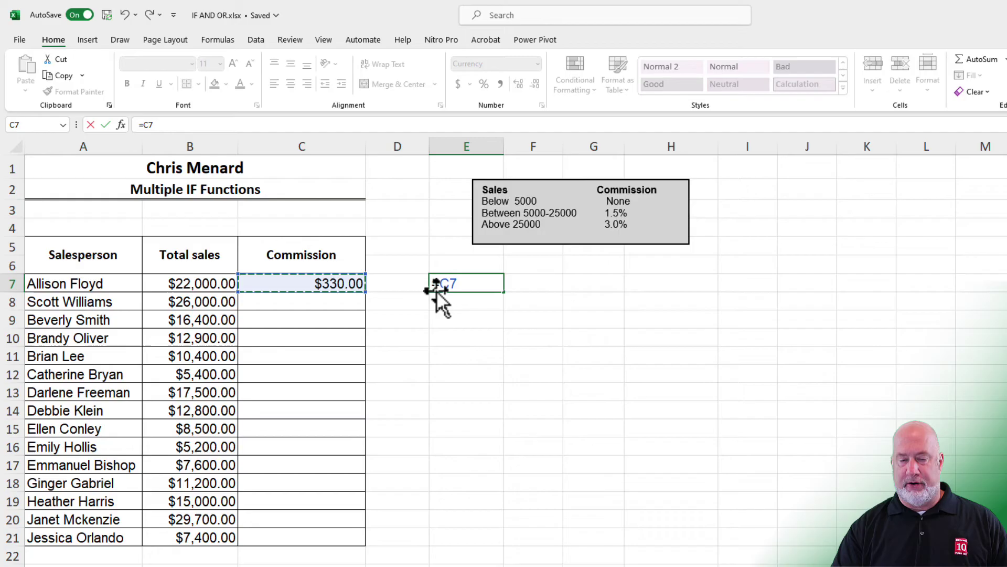
{"action": "type", "text": "/"}
{"action": "key", "text": "Left"}
{"action": "key", "text": "Left"}
{"action": "key", "text": "Left"}
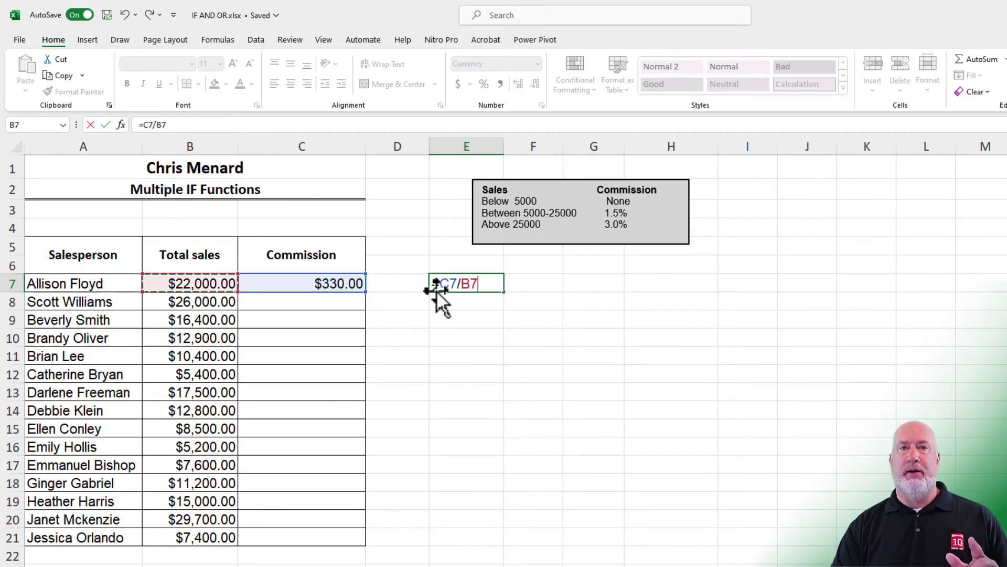
{"action": "key", "text": "Return"}
{"action": "key", "text": "Up"}
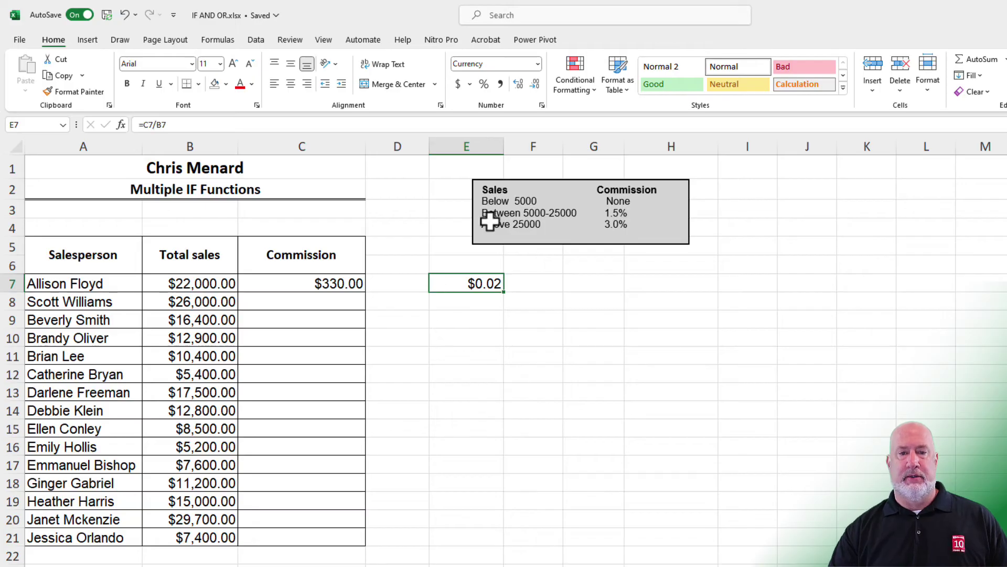
{"action": "left_click", "coordinate": [484, 85]}
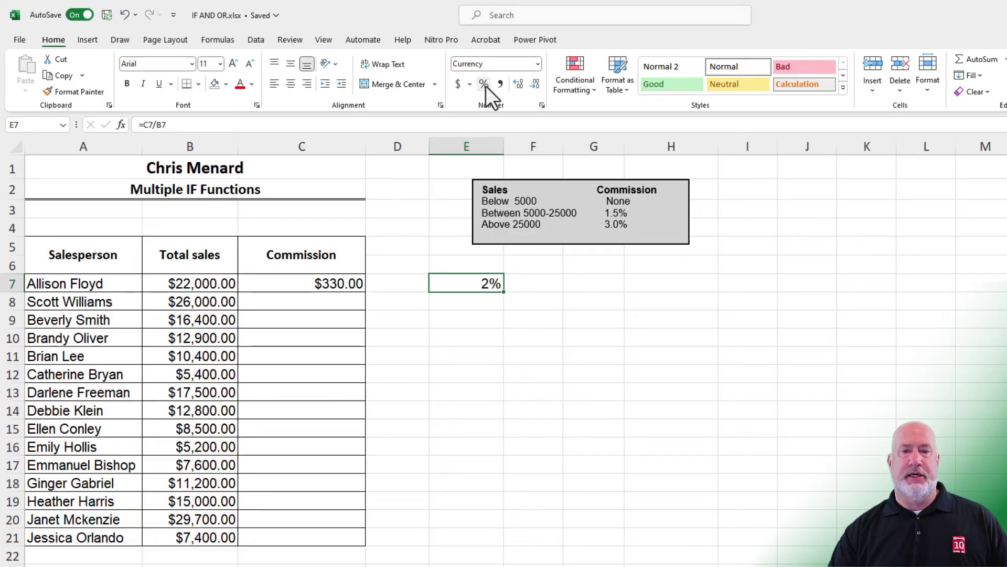
{"action": "left_click", "coordinate": [519, 85]}
{"action": "left_click", "coordinate": [519, 86]}
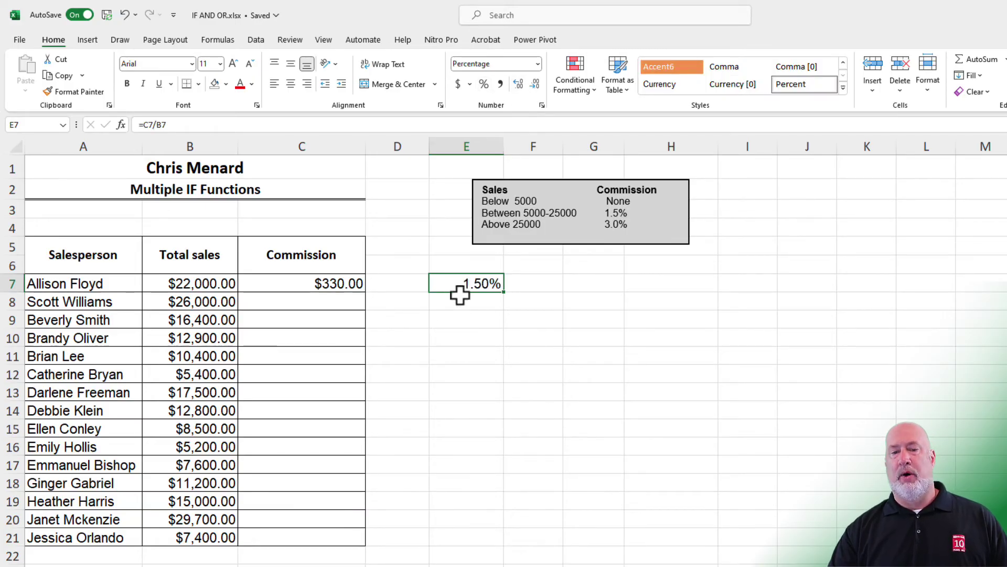
{"action": "left_click", "coordinate": [215, 287]}
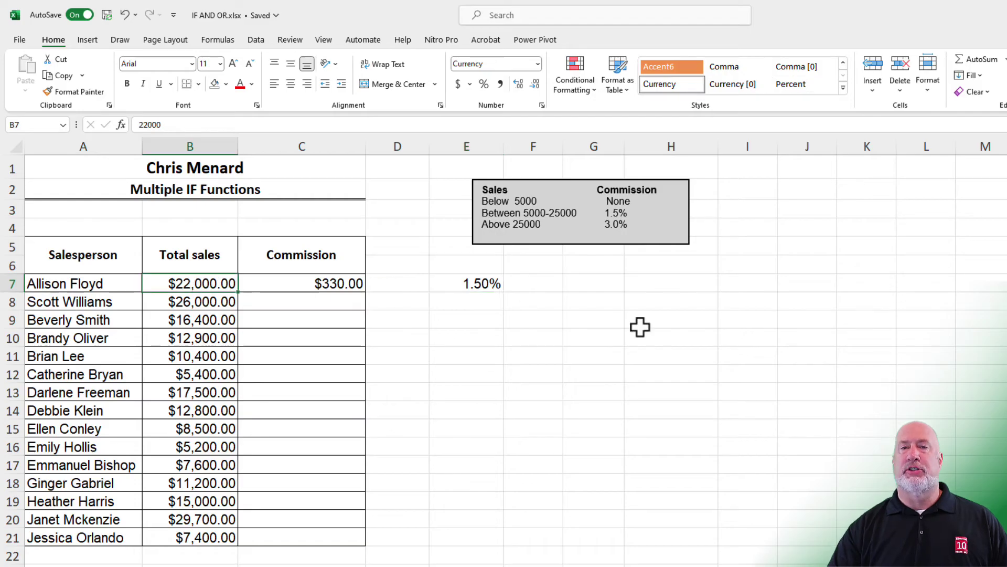
{"action": "type", "text": "35000"}
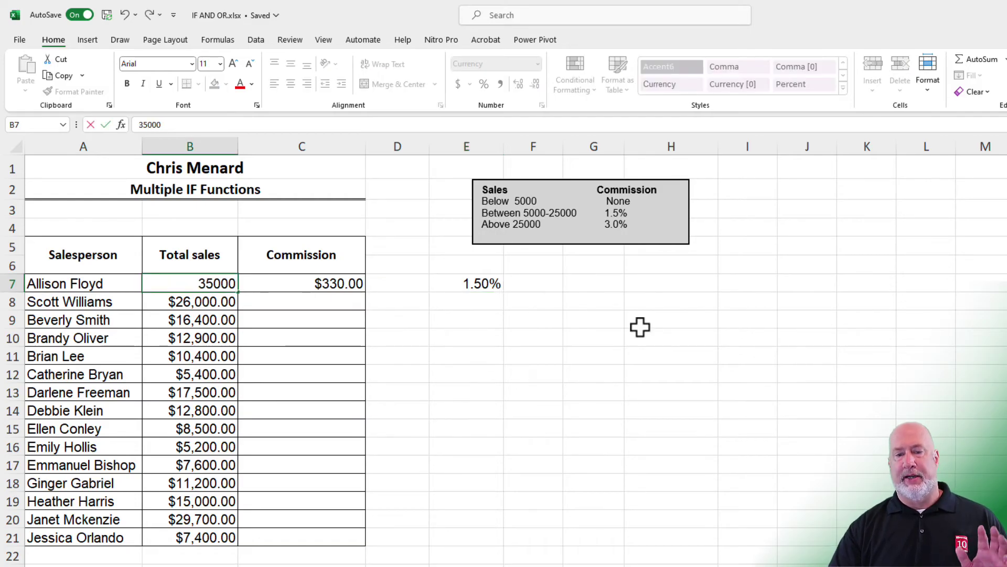
{"action": "key", "text": "Return"}
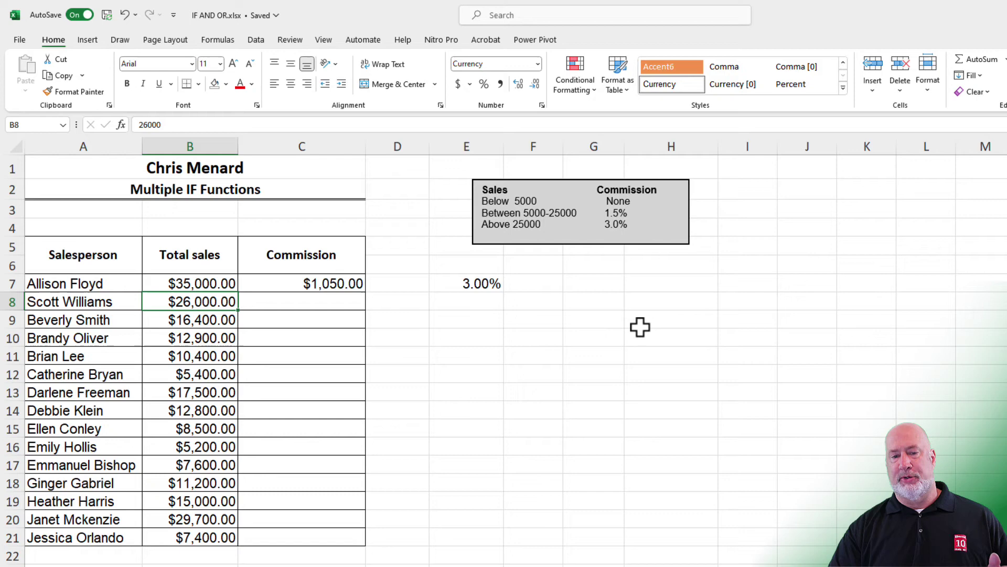
{"action": "key", "text": "Up"}
{"action": "key", "text": "ctrl+z"}
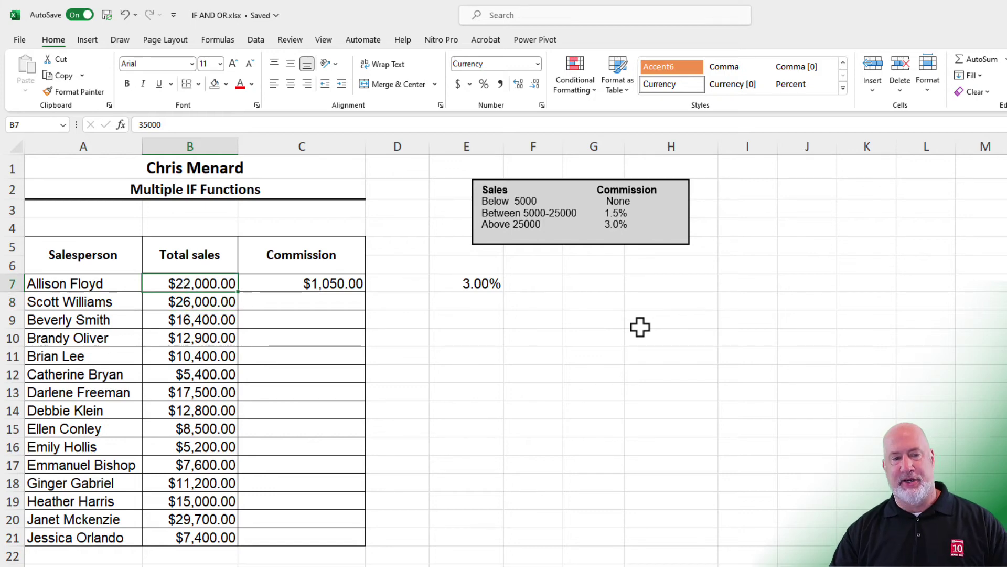
{"action": "left_click", "coordinate": [461, 291]}
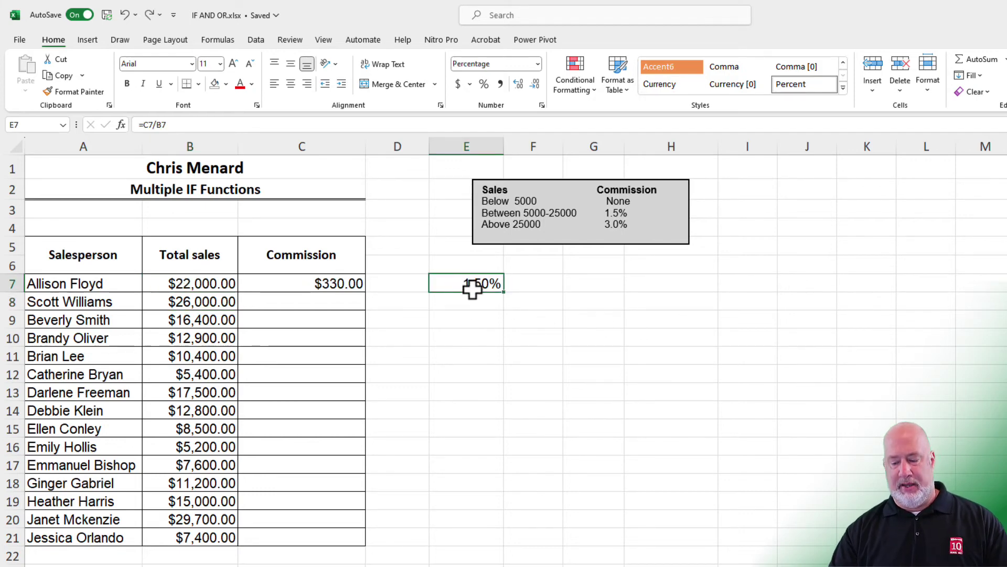
{"action": "key", "text": "Delete"}
Fill the C7 commission formula down through C21 for every salesperson
{"action": "left_click", "coordinate": [354, 286]}
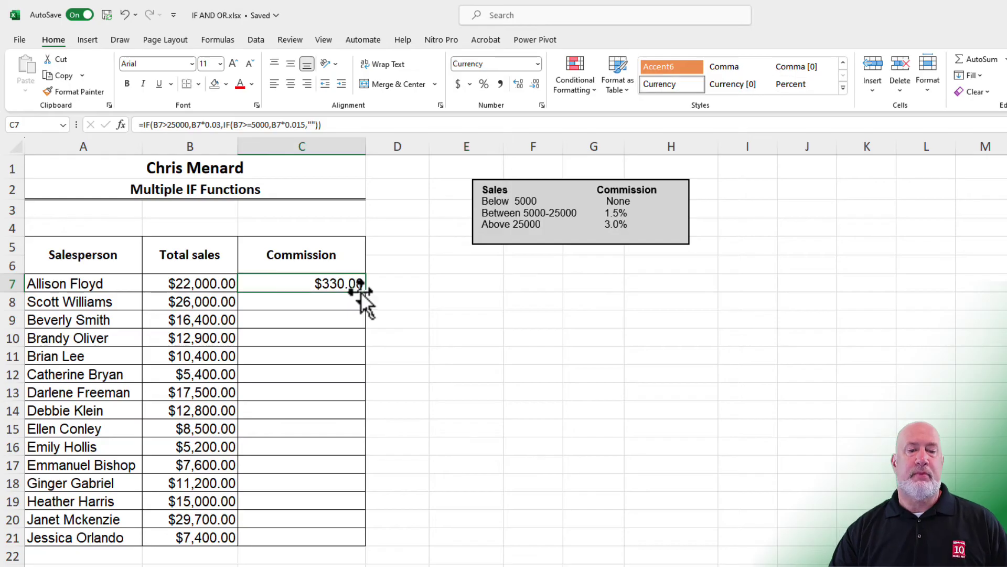
{"action": "double_click", "coordinate": [367, 294]}
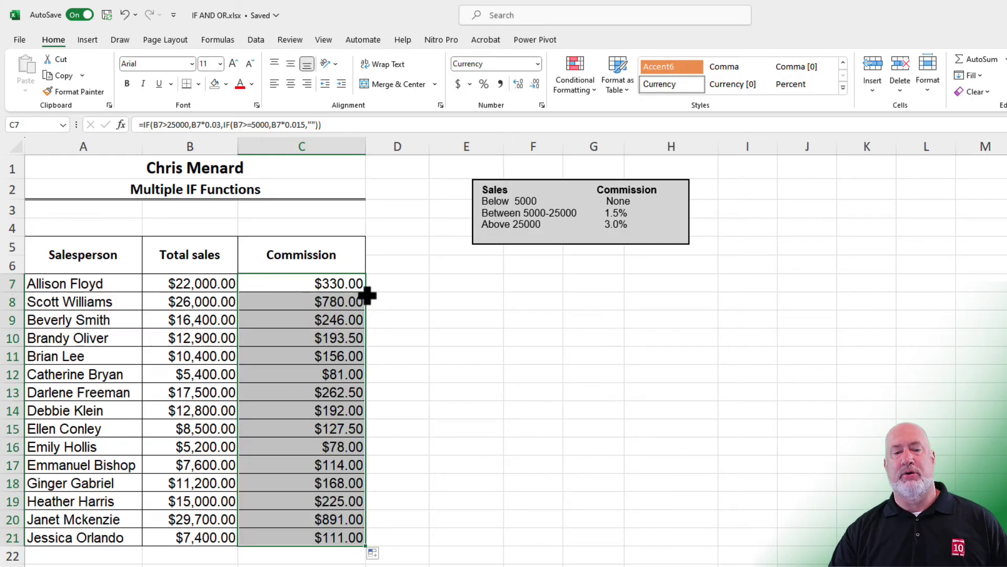
{"action": "left_click", "coordinate": [218, 302]}
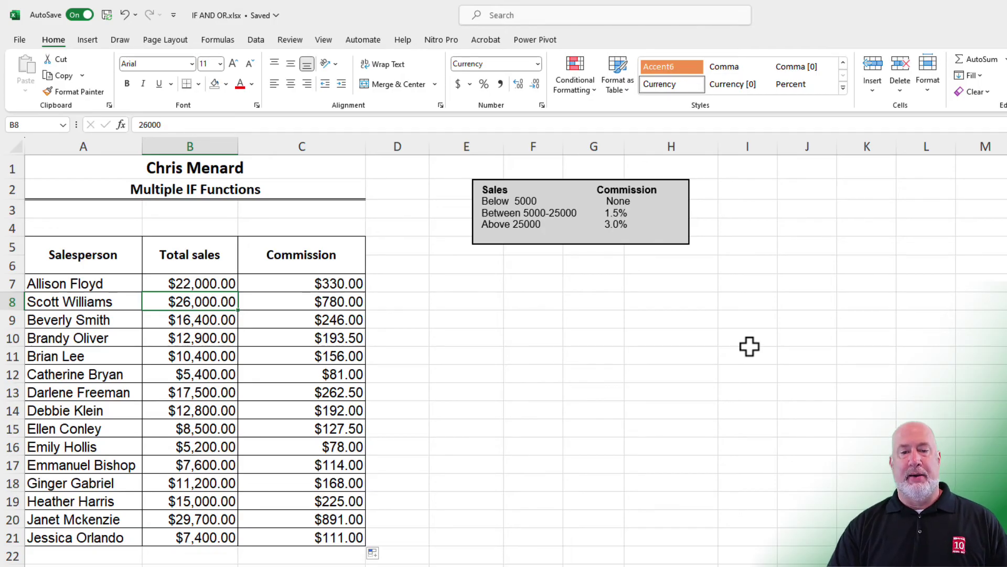
{"action": "type", "text": "4999"}
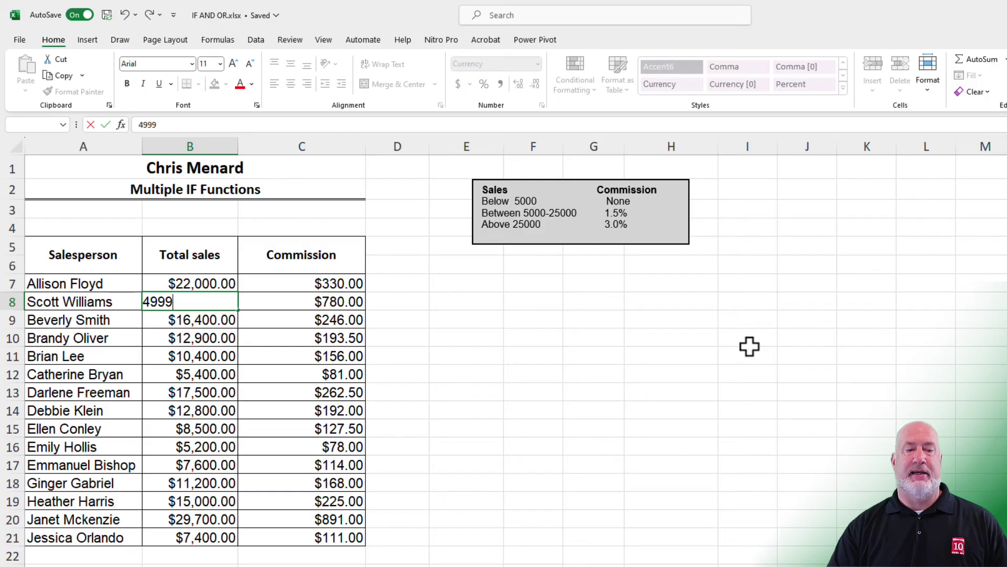
{"action": "key", "text": "Return"}
{"action": "key", "text": "Up"}
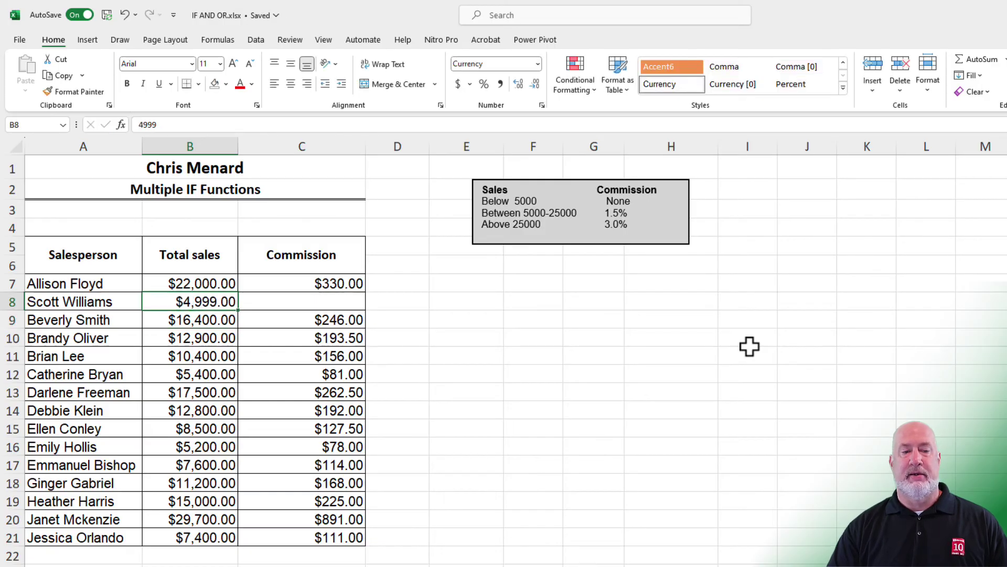
{"action": "key", "text": "F2"}
{"action": "key", "text": "BackSpace"}
{"action": "key", "text": "BackSpace"}
{"action": "key", "text": "BackSpace"}
{"action": "key", "text": "BackSpace"}
{"action": "type", "text": "5000"}
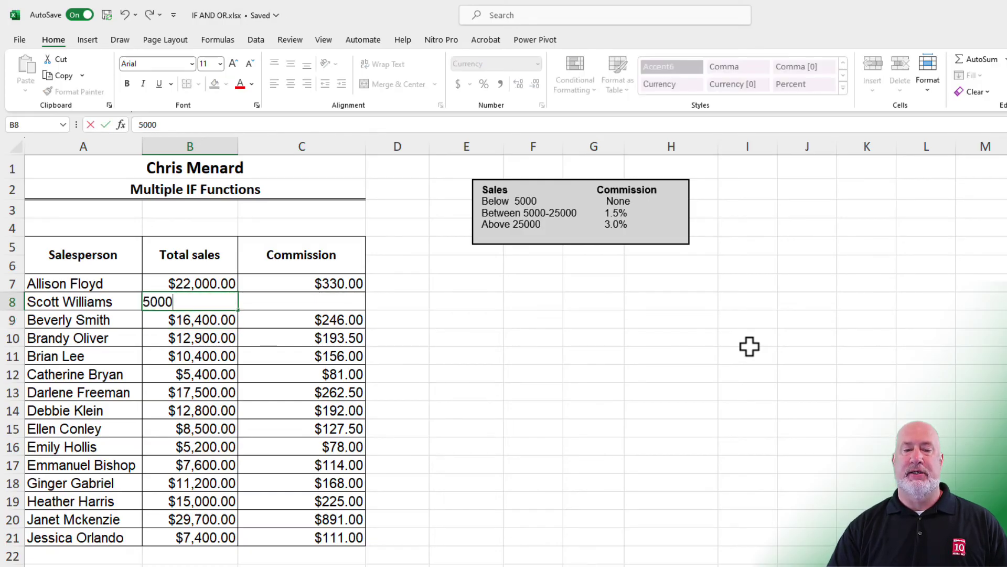
{"action": "key", "text": "Return"}
{"action": "key", "text": "Up"}
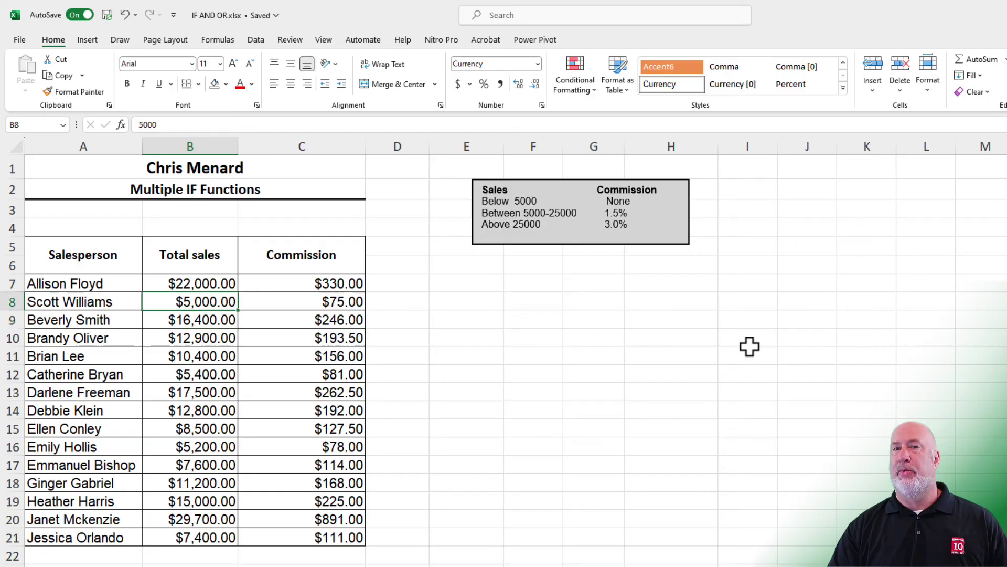
{"action": "key", "text": "ctrl+z"}
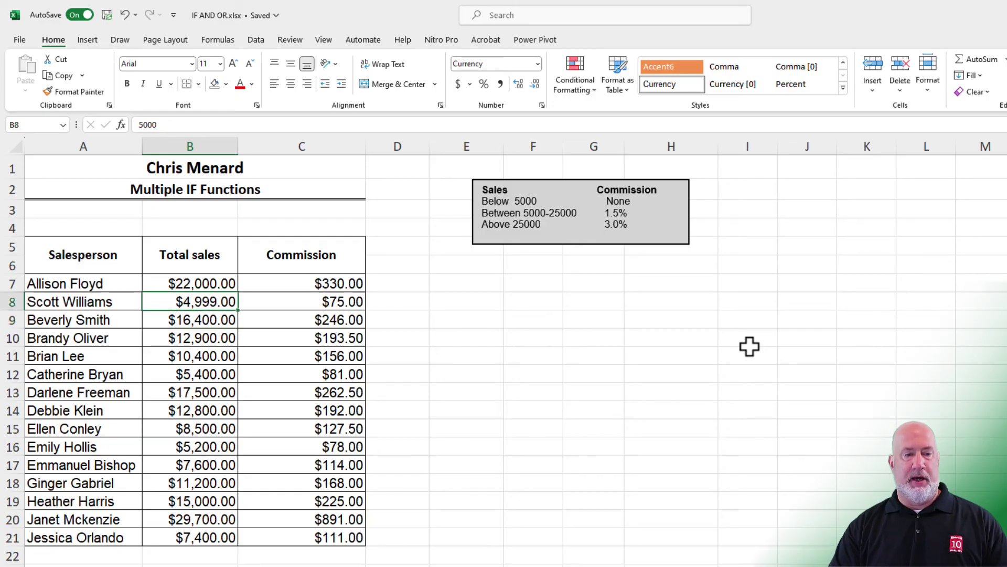
{"action": "key", "text": "ctrl+z"}
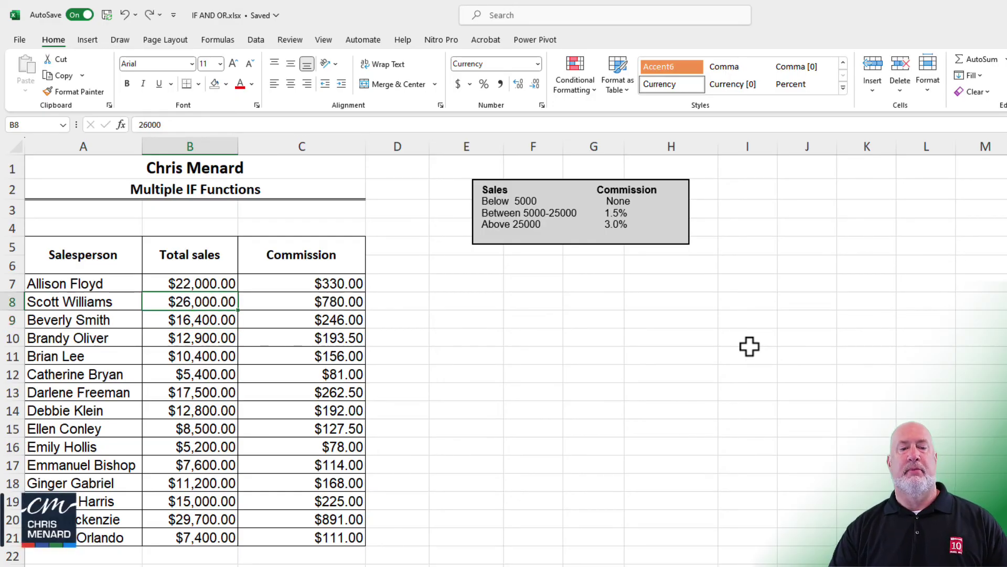